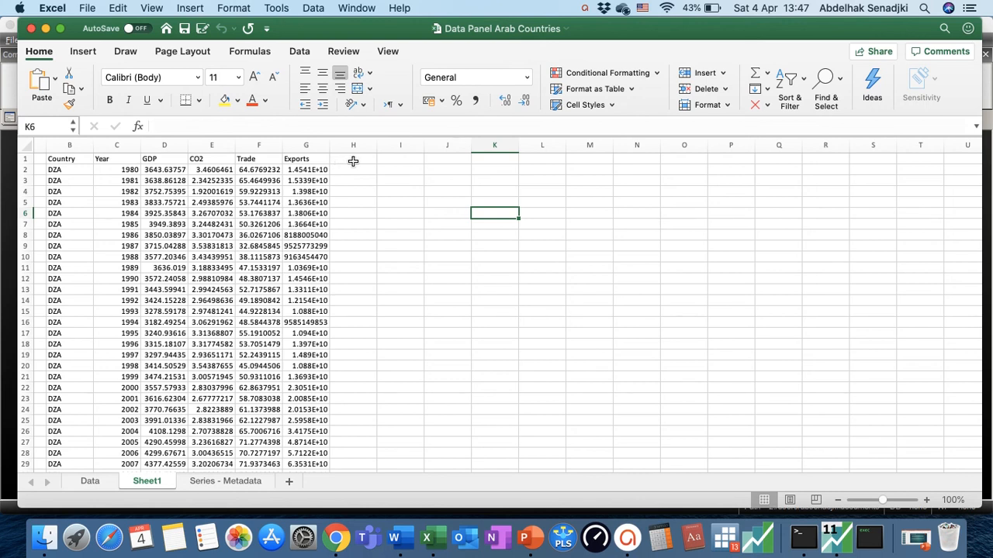
Switch to EViews and start a new workfile with the Balanced Panel structure
{"action": "left_click", "coordinate": [45, 29]}
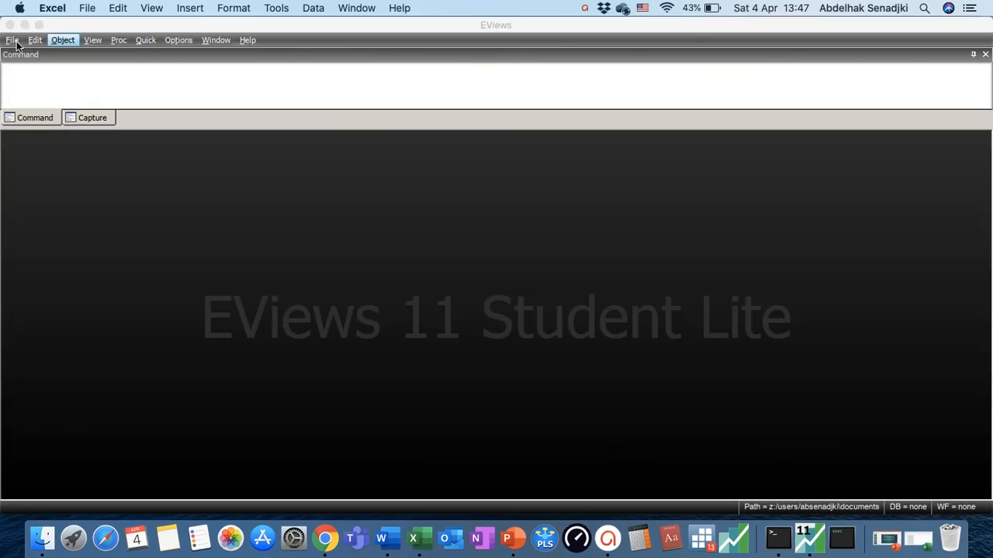
{"action": "left_click", "coordinate": [14, 42]}
{"action": "mouse_move", "coordinate": [26, 55]}
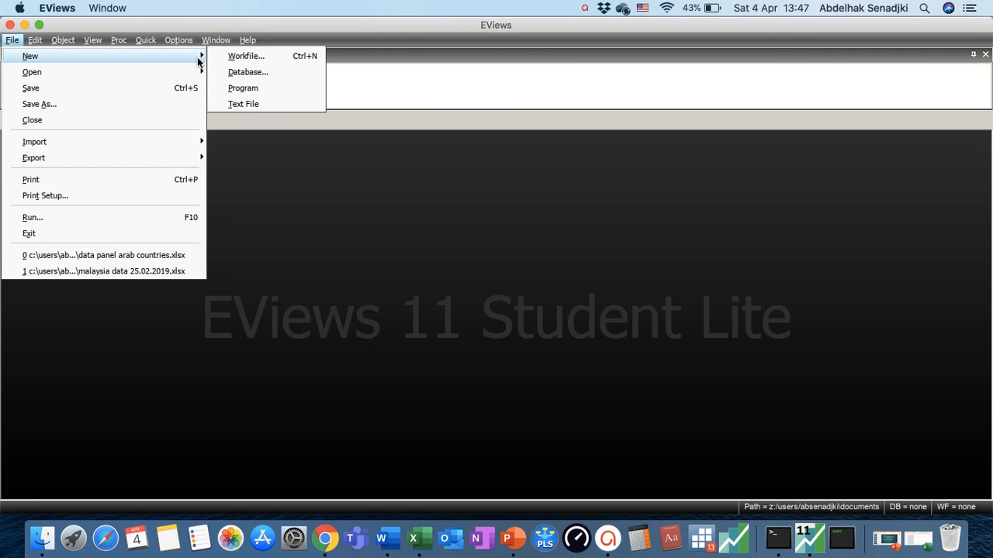
{"action": "left_click", "coordinate": [237, 57]}
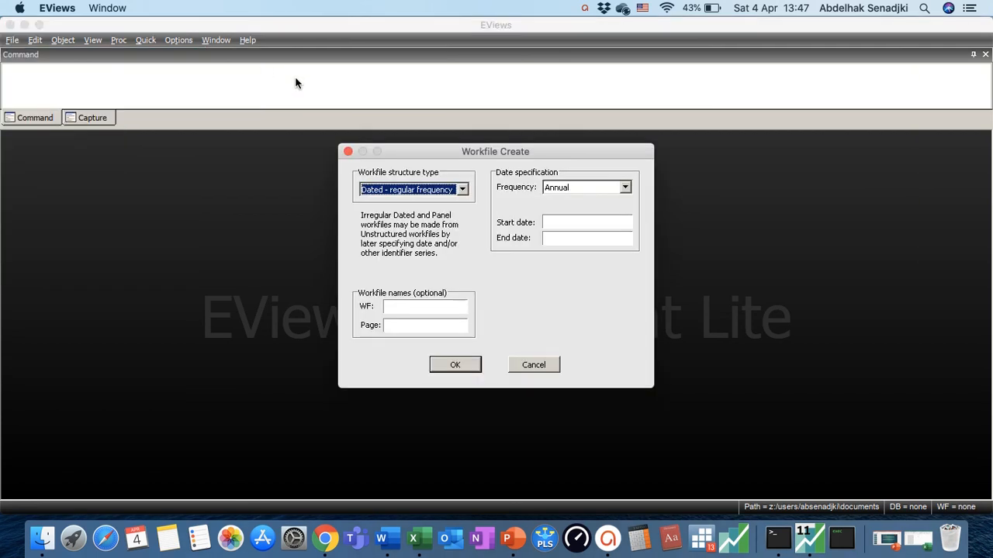
{"action": "left_click", "coordinate": [461, 190]}
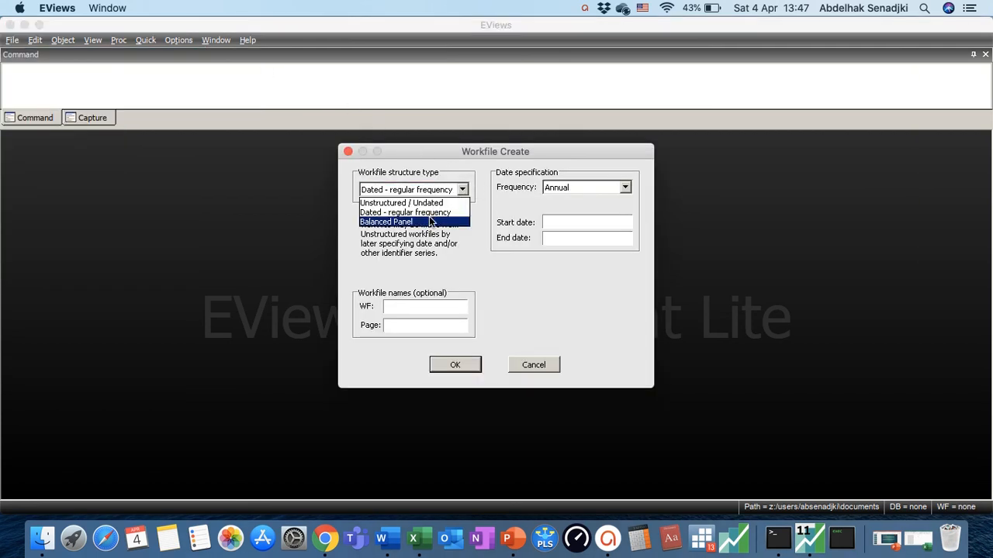
{"action": "left_click", "coordinate": [428, 222]}
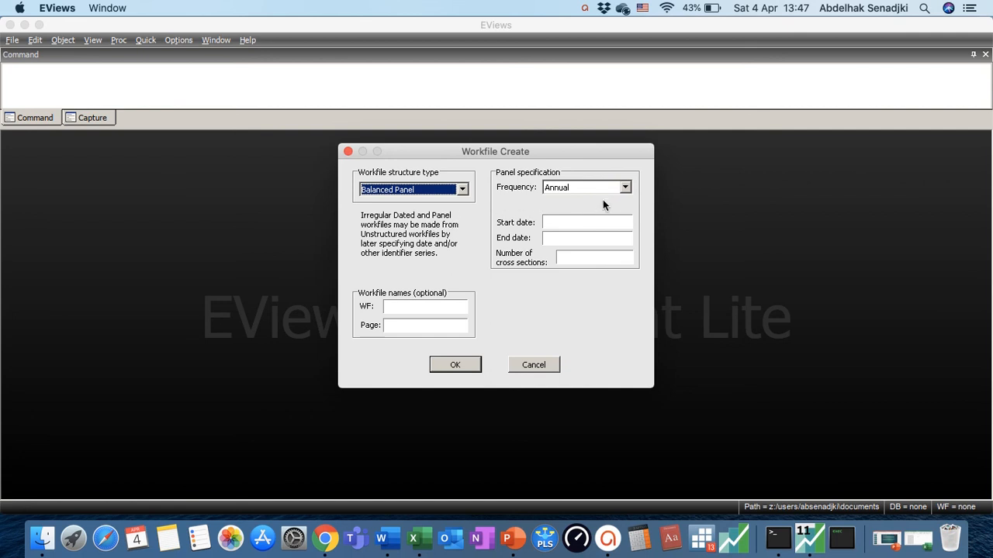
Create the annual panel workfile with start date 1980, end date 2014 and 15 cross sections
{"action": "left_click", "coordinate": [594, 224]}
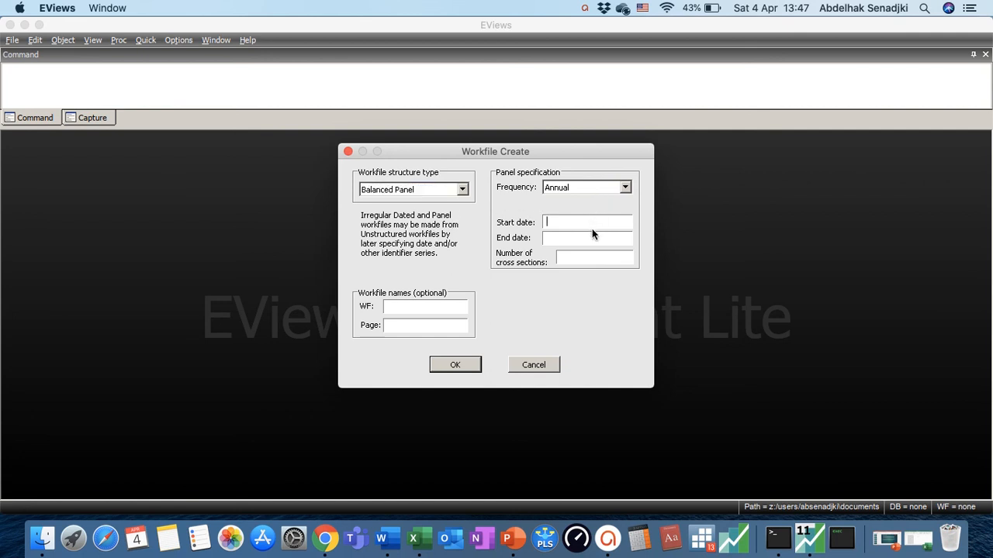
{"action": "type", "text": "1980"}
{"action": "type", "text": "2014"}
{"action": "left_click", "coordinate": [615, 256]}
{"action": "type", "text": "15"}
{"action": "left_click", "coordinate": [455, 365]}
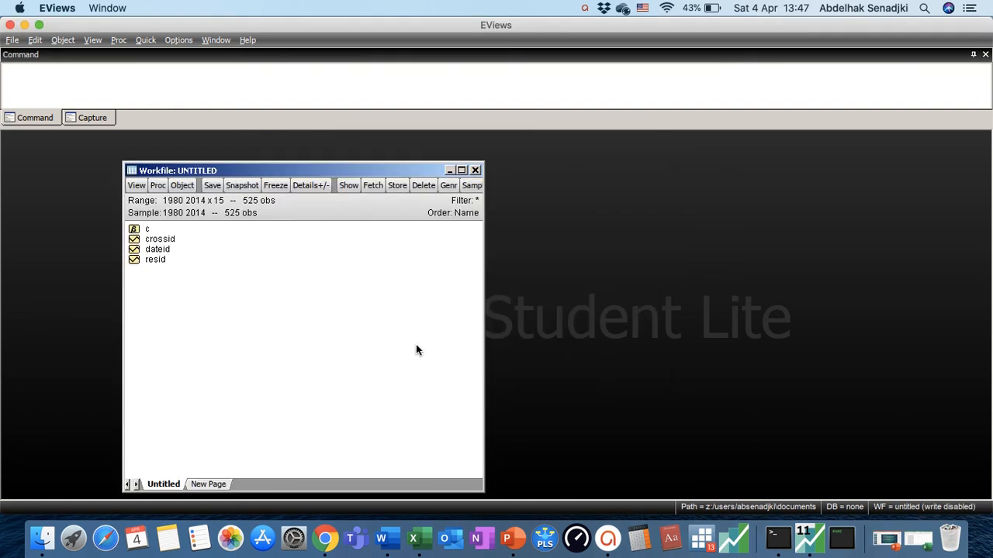
Import Data Panel Arab Countries.xlsx from the Desktop into the workfile without linking it to the external source
{"action": "left_click", "coordinate": [13, 40]}
{"action": "mouse_move", "coordinate": [27, 142]}
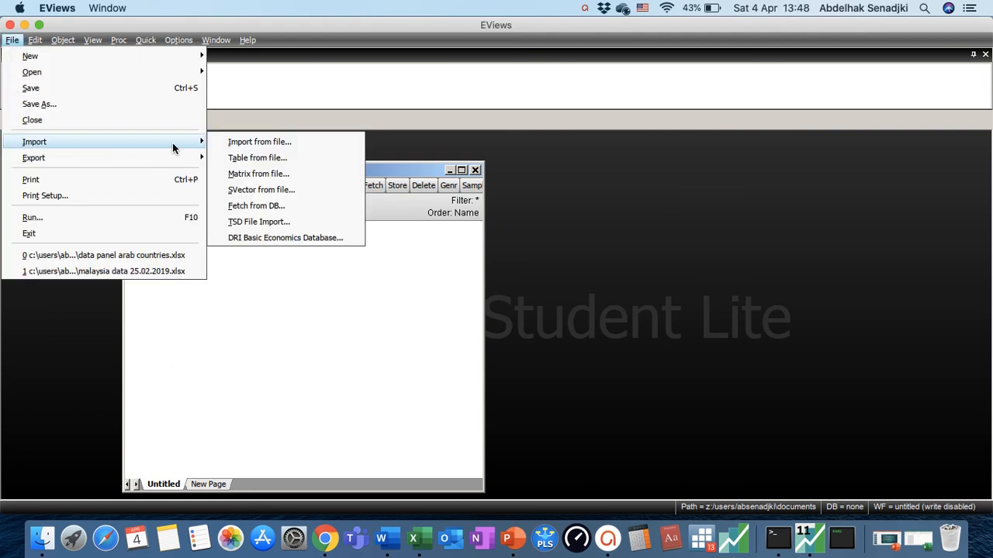
{"action": "left_click", "coordinate": [234, 142]}
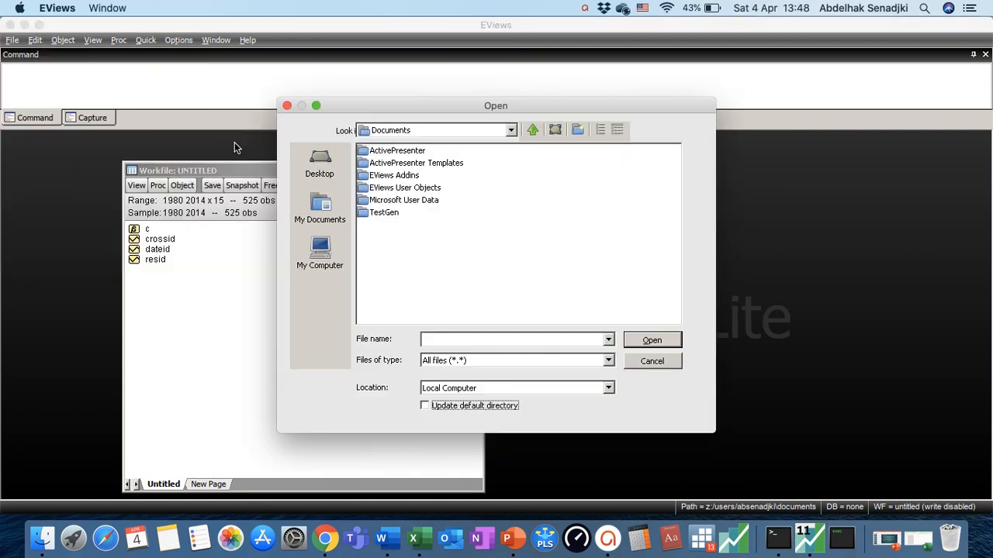
{"action": "left_click", "coordinate": [319, 167]}
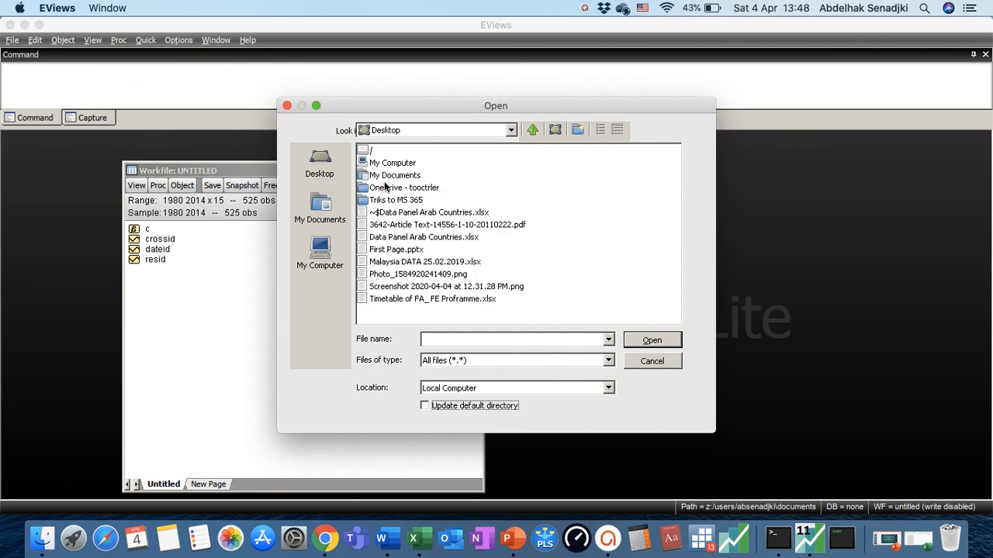
{"action": "double_click", "coordinate": [415, 236]}
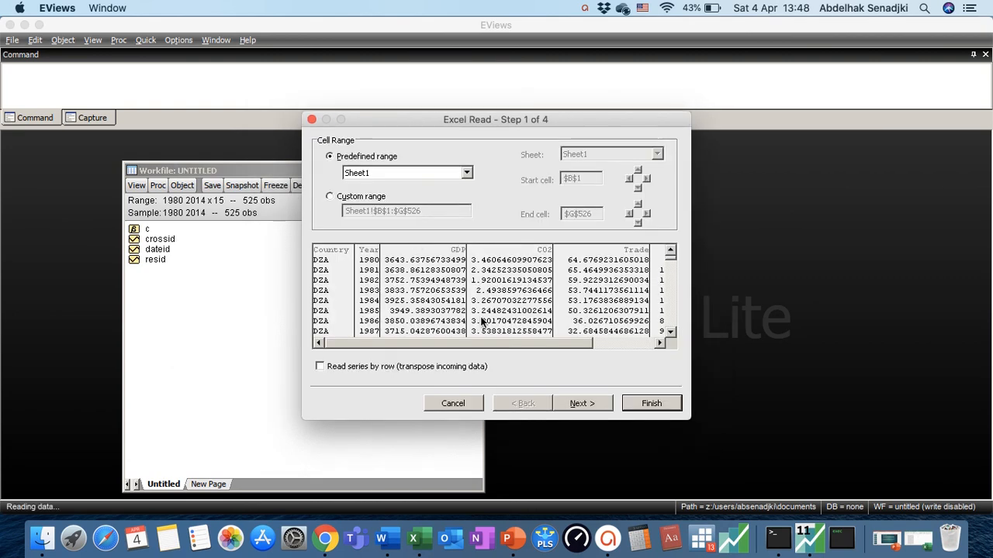
{"action": "left_click", "coordinate": [652, 403]}
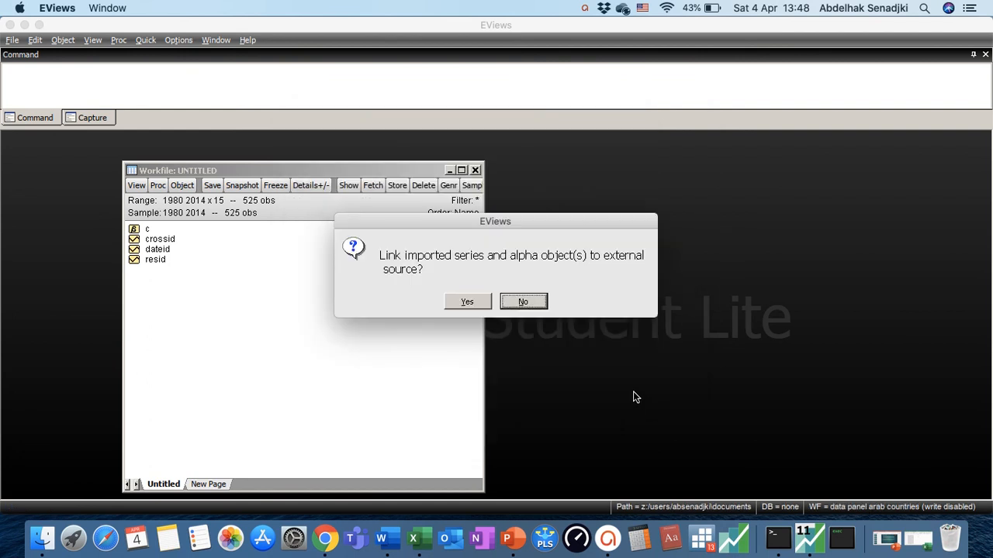
{"action": "left_click", "coordinate": [516, 306]}
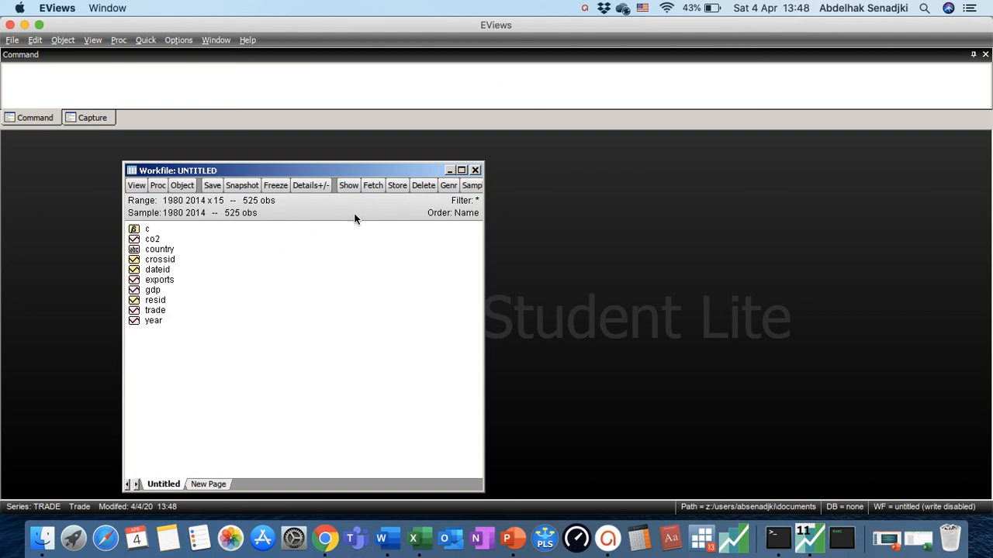
Generate the logged CO2 series with the equation lnco2=log(co2)
{"action": "left_click", "coordinate": [448, 186]}
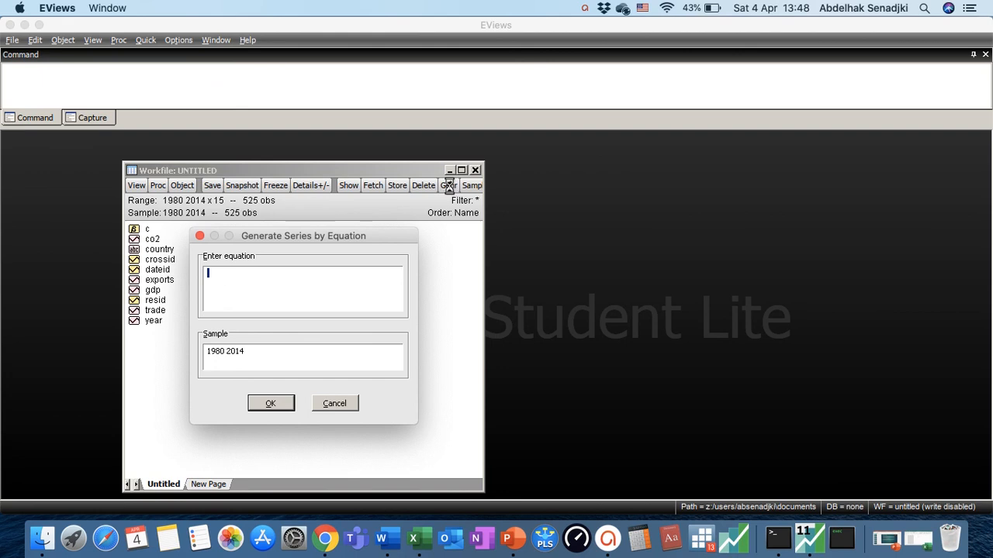
{"action": "type", "text": "lnco2=log(co2"}
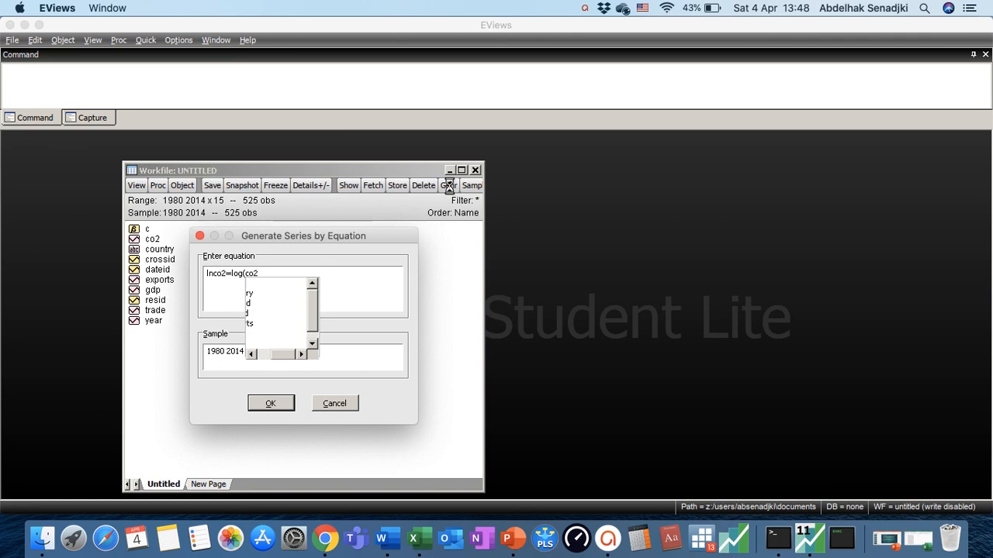
{"action": "type", "text": ")"}
{"action": "key", "text": "Return"}
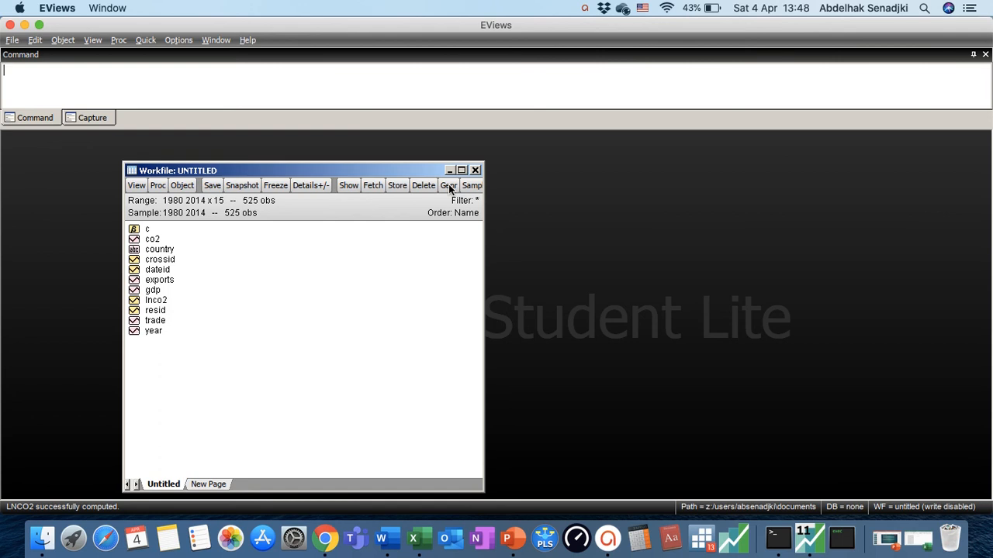
{"action": "type", "text": "lngdp=log(gdp)"}
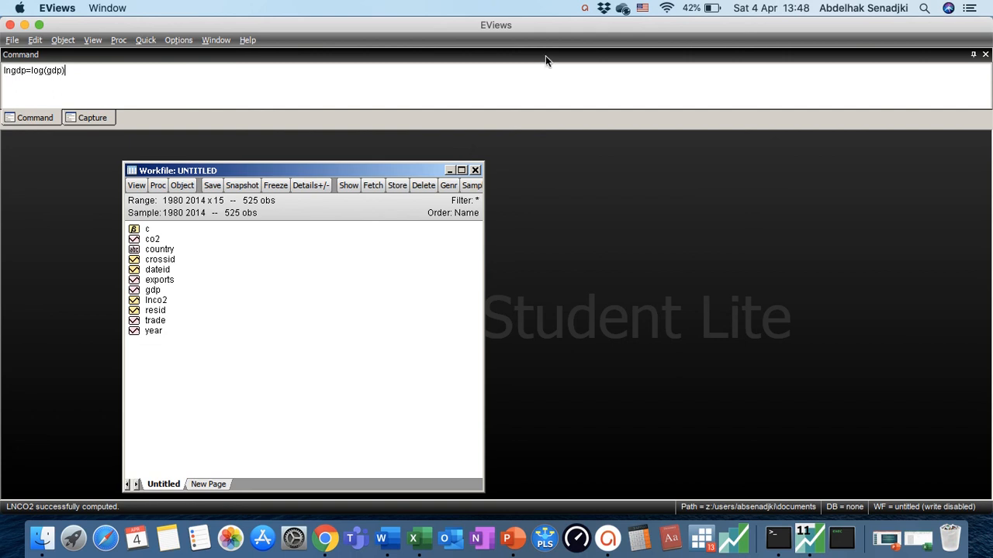
Generate the logged GDP series with the equation lngdp=log(gdp)
{"action": "left_click", "coordinate": [450, 185]}
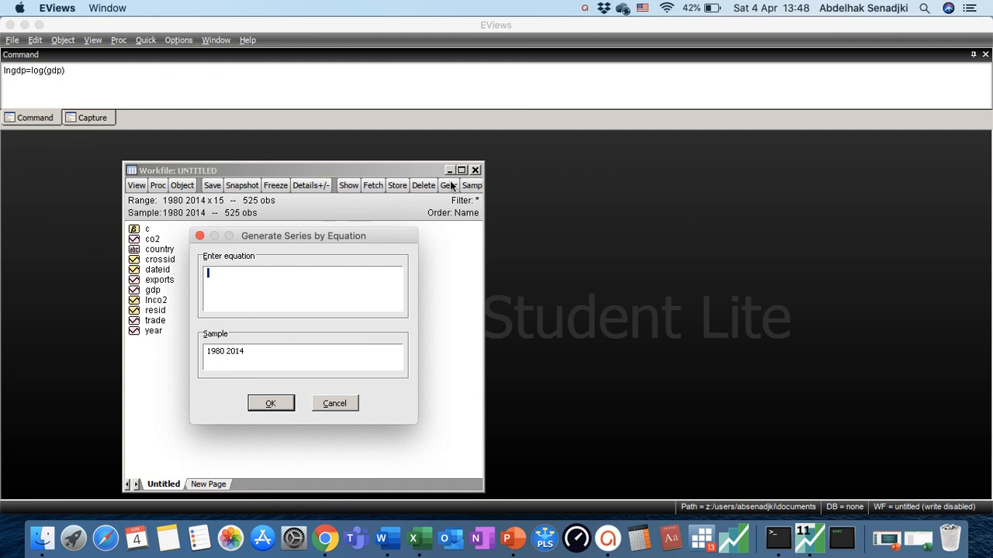
{"action": "type", "text": "lngdp=log(gdp"}
{"action": "key", "text": "Return"}
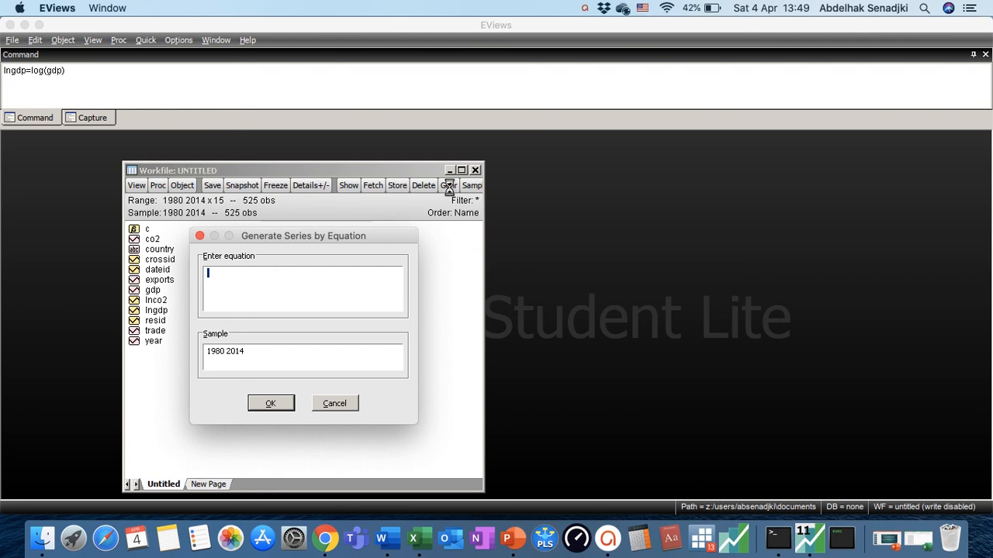
Generate the logged exports series with the equation lnexp=log(exports)
{"action": "type", "text": "lnexp=log(exports)"}
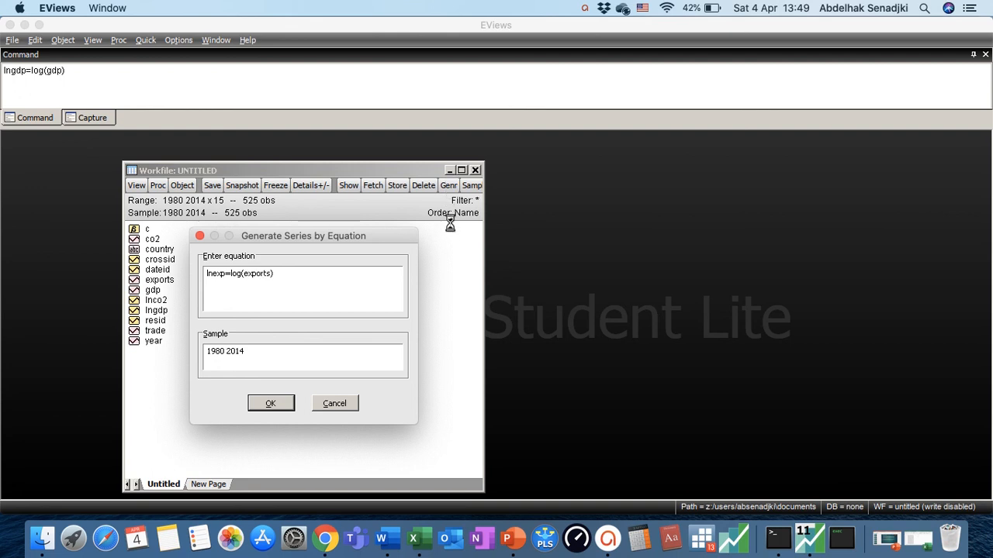
{"action": "left_click", "coordinate": [263, 408]}
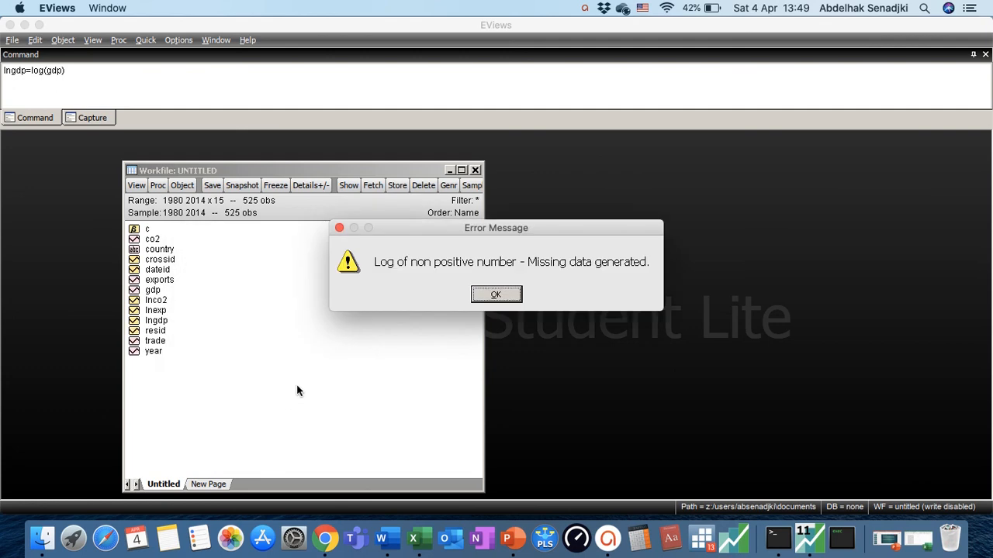
{"action": "left_click", "coordinate": [496, 297]}
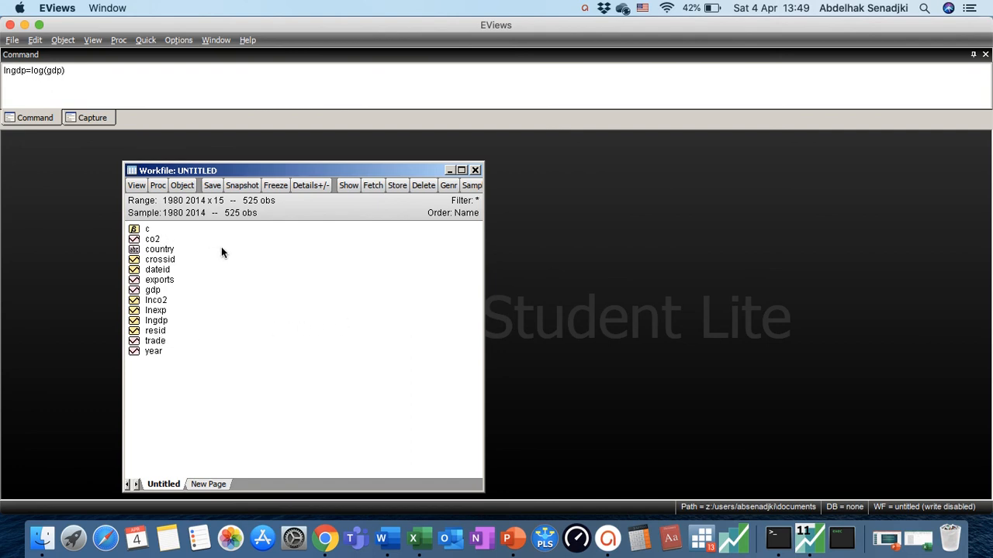
Estimate a least squares equation of lngdp on lnco2, lnexp, trade and a constant for the sample 1980 2014
{"action": "left_click", "coordinate": [165, 321]}
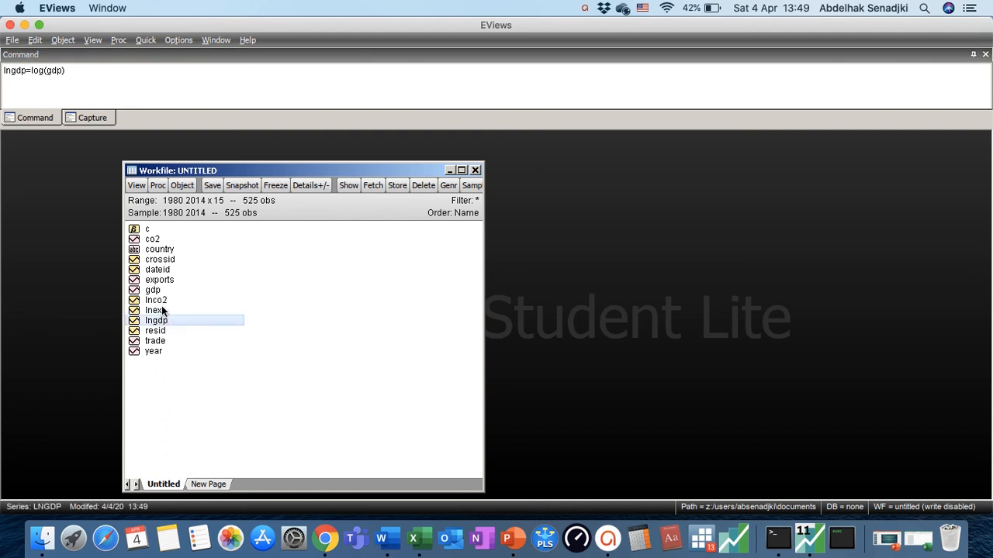
{"action": "left_click", "coordinate": [162, 301], "text": "super"}
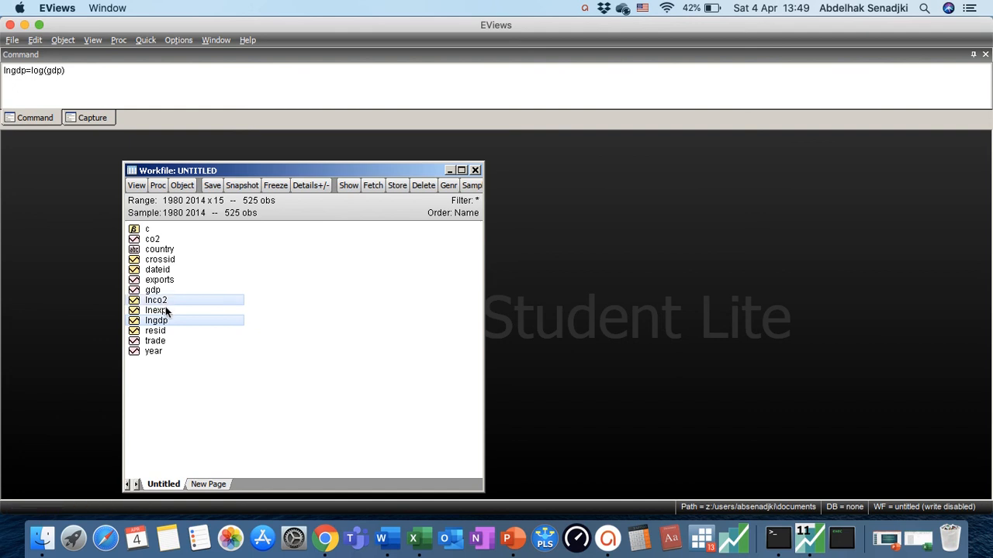
{"action": "left_click", "coordinate": [168, 311], "text": "super"}
{"action": "left_click", "coordinate": [163, 341], "text": "super"}
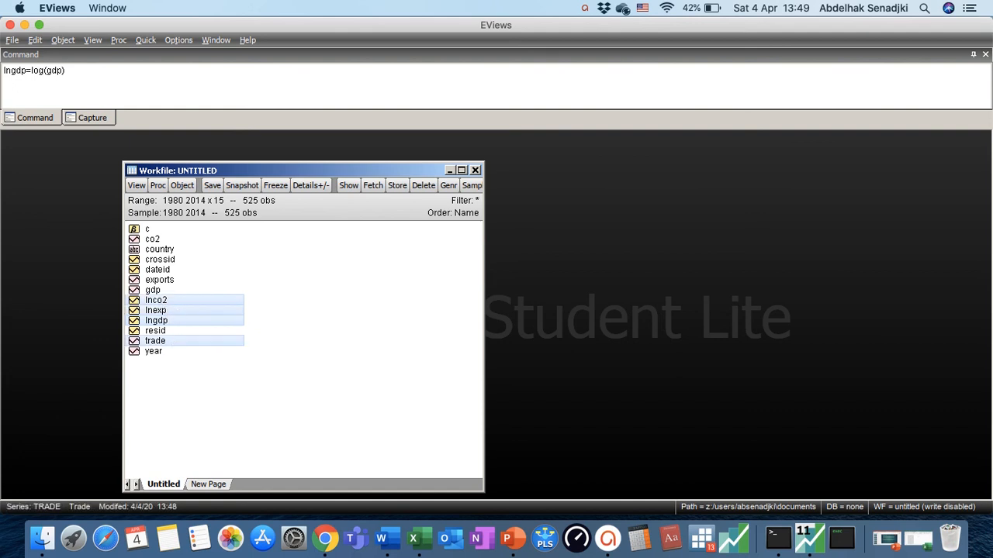
{"action": "right_click", "coordinate": [206, 318]}
{"action": "mouse_move", "coordinate": [310, 94]}
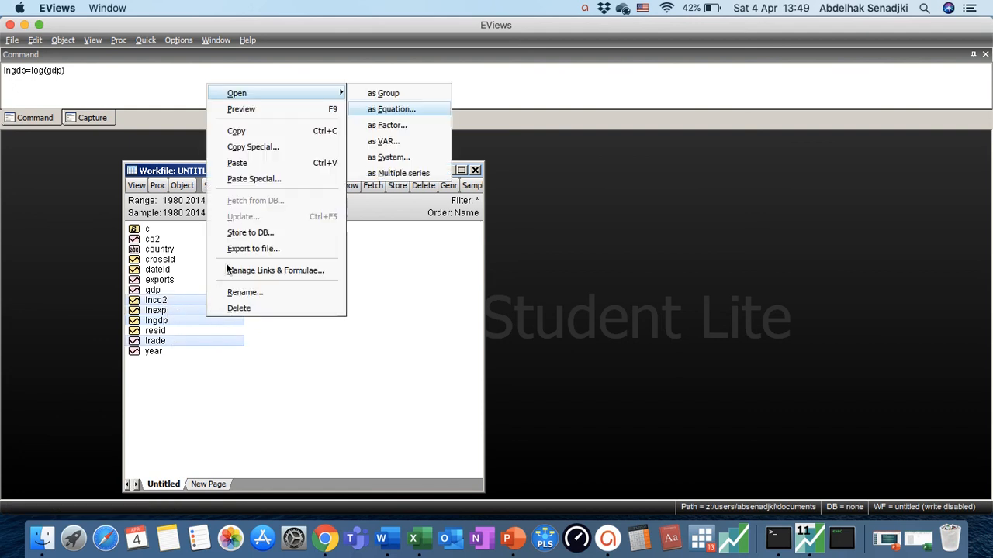
{"action": "left_click", "coordinate": [397, 111]}
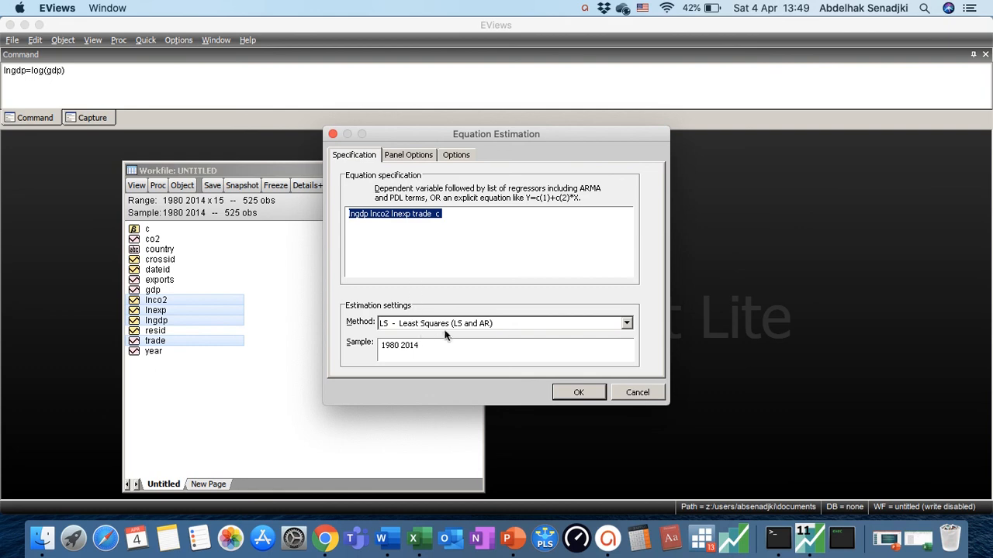
{"action": "left_click", "coordinate": [574, 393]}
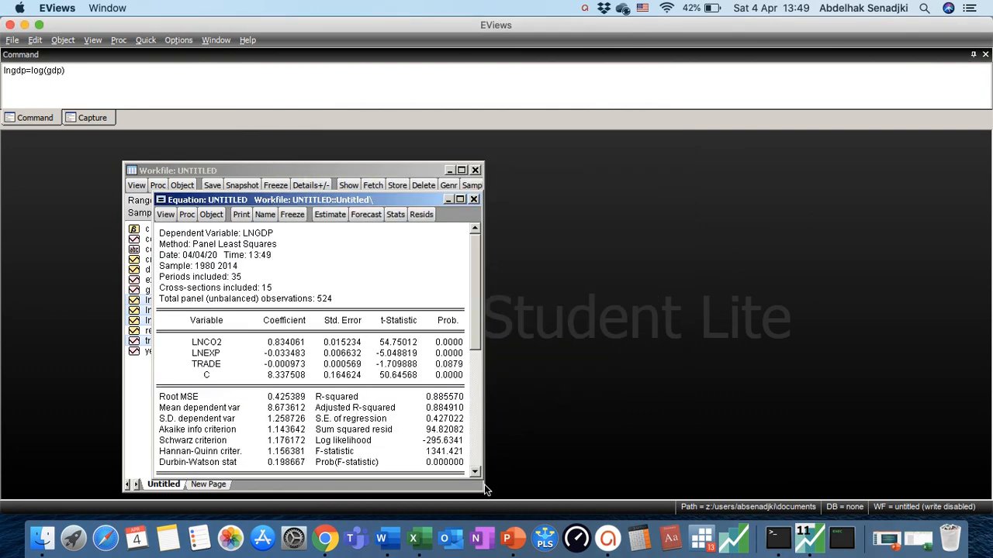
Narrow the workfile window, then enlarge and reposition the equation window so the full regression output fits
{"action": "left_click_drag", "start_coordinate": [485, 491], "coordinate": [469, 487]}
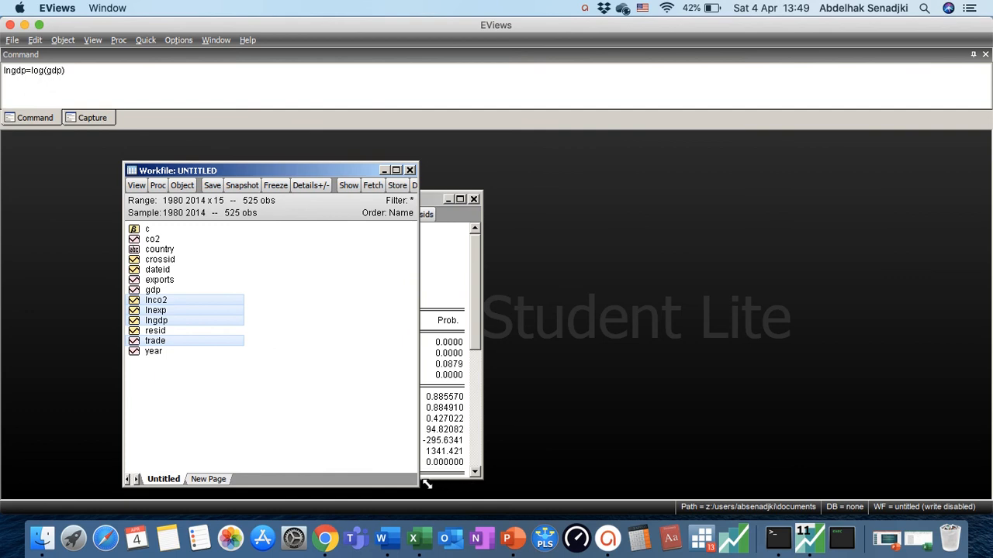
{"action": "left_click", "coordinate": [476, 476]}
{"action": "left_click_drag", "start_coordinate": [480, 481], "coordinate": [654, 494]}
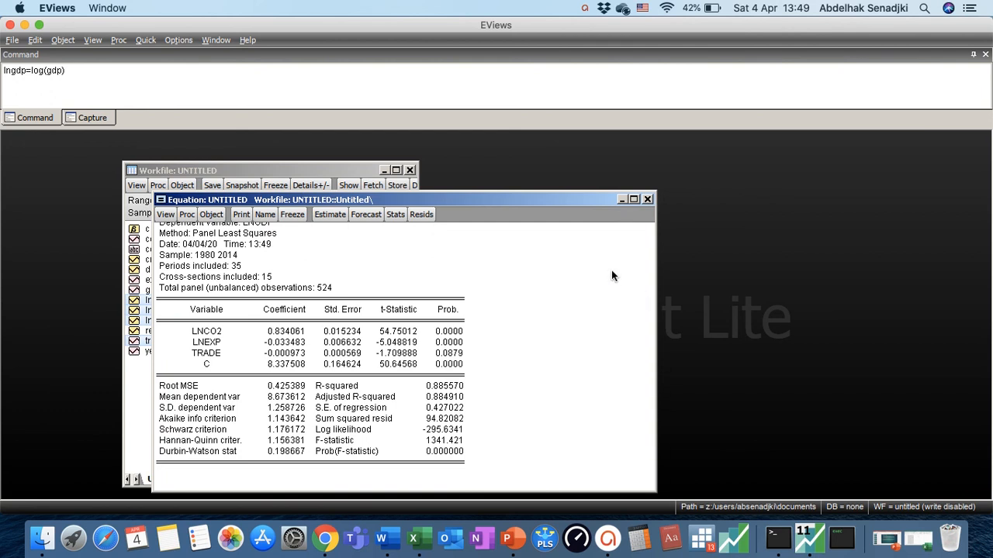
{"action": "left_click_drag", "start_coordinate": [505, 199], "coordinate": [519, 170]}
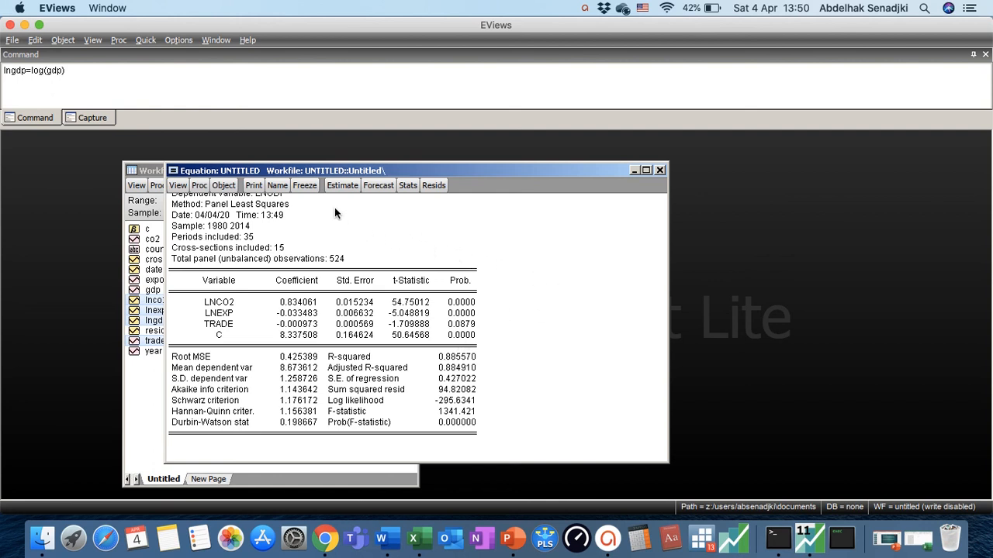
Re-estimate the lngdp equation with fixed cross-section effects, keeping no period effects and no GLS weights
{"action": "left_click", "coordinate": [343, 186]}
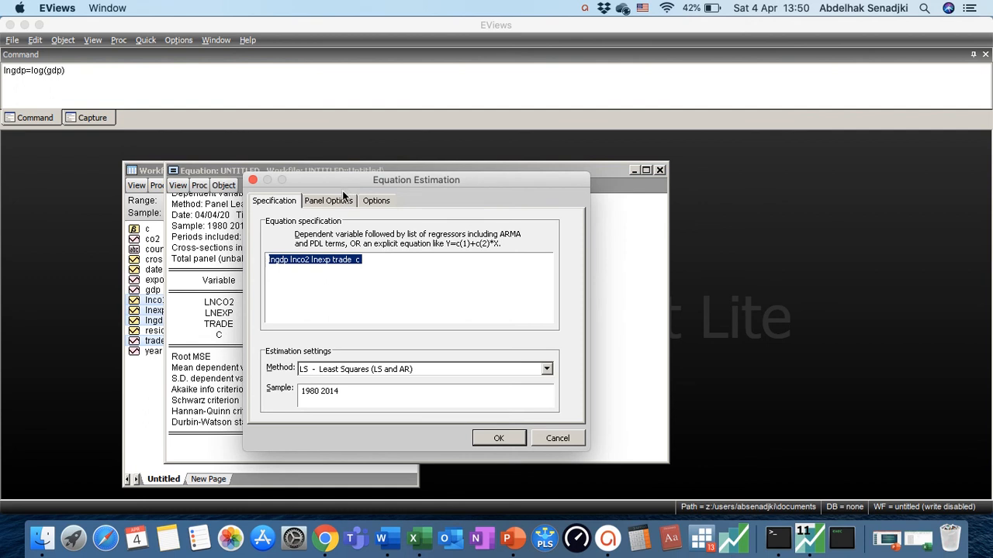
{"action": "left_click", "coordinate": [339, 201]}
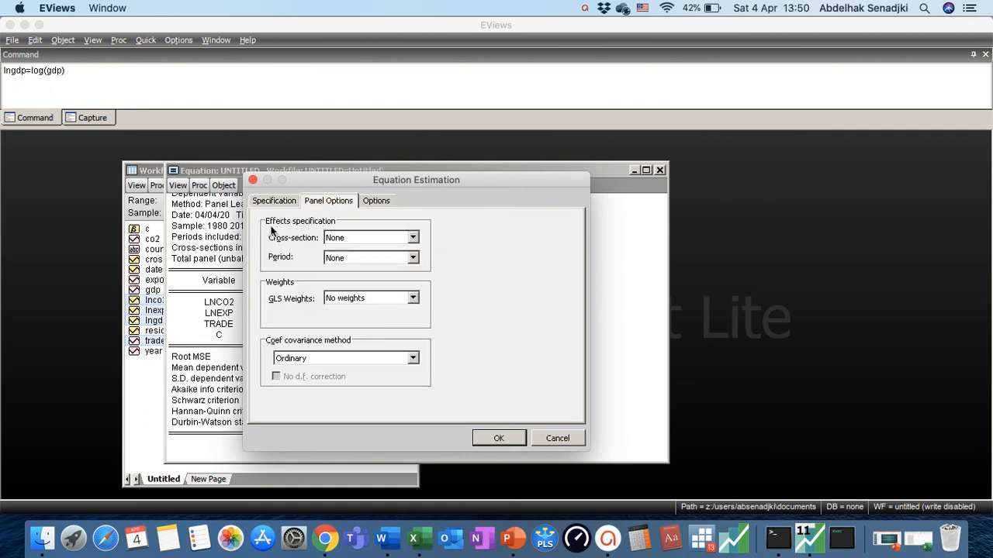
{"action": "left_click", "coordinate": [341, 239]}
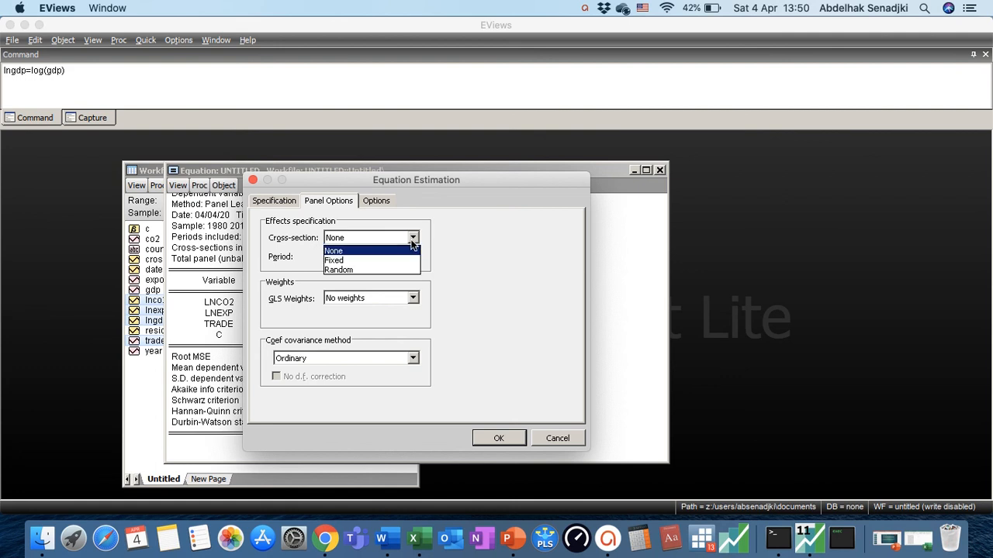
{"action": "left_click", "coordinate": [347, 261]}
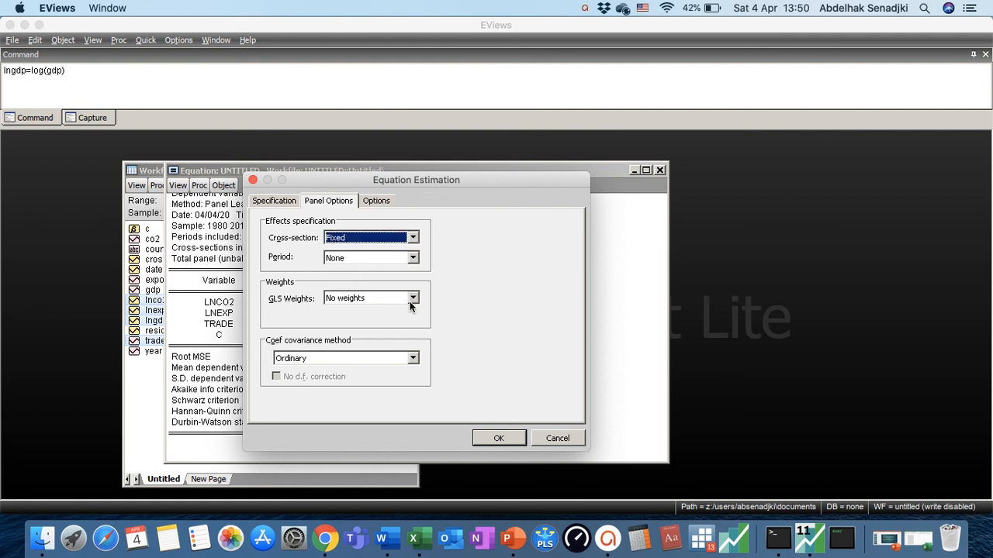
{"action": "left_click", "coordinate": [498, 439]}
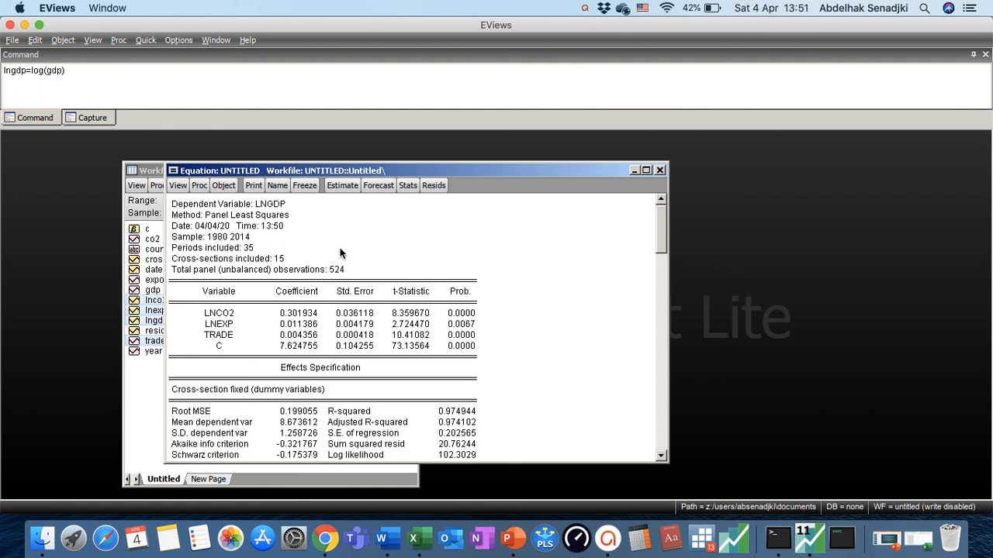
Re-estimate the lngdp equation with random cross-section effects and run the Correlated Random Effects - Hausman Test on it
{"action": "left_click", "coordinate": [342, 188]}
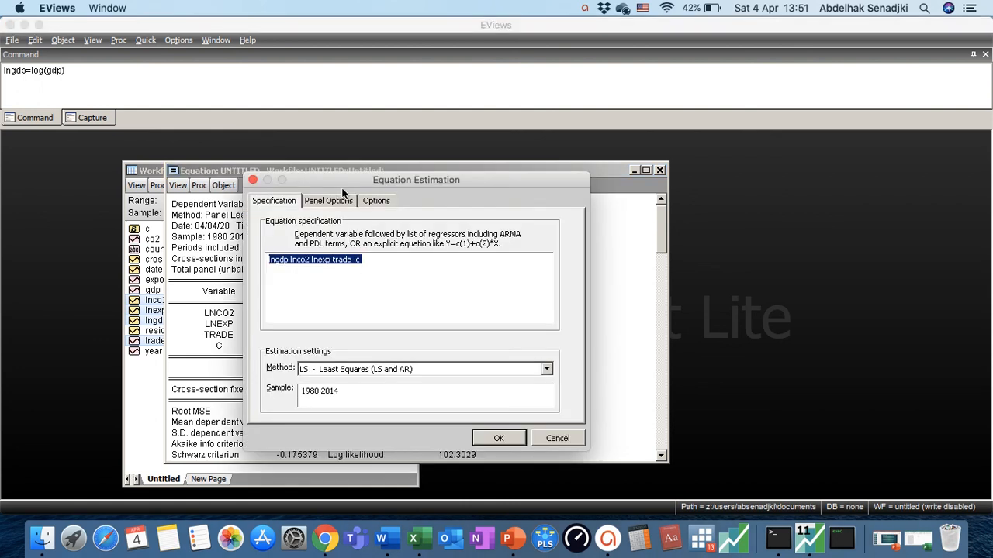
{"action": "left_click", "coordinate": [333, 201]}
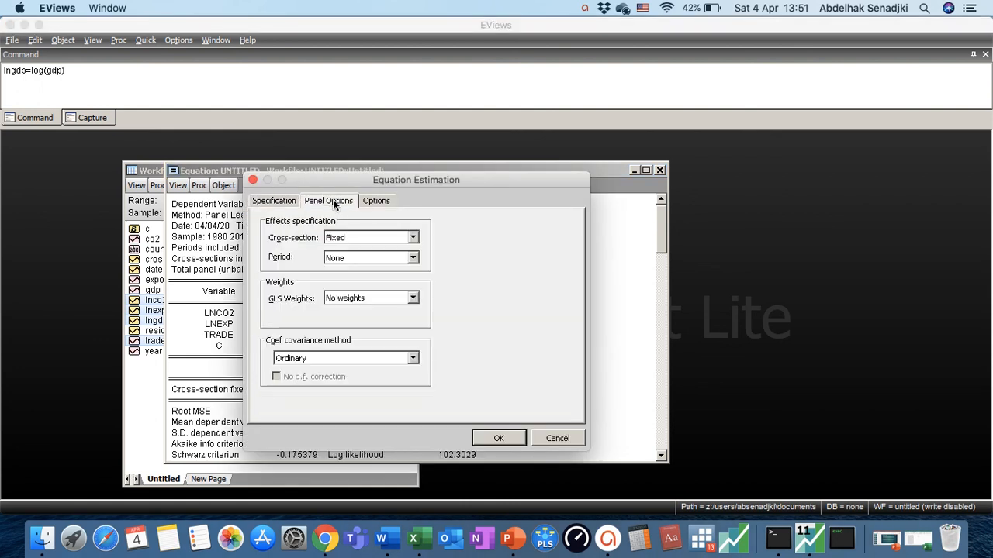
{"action": "left_click", "coordinate": [363, 237]}
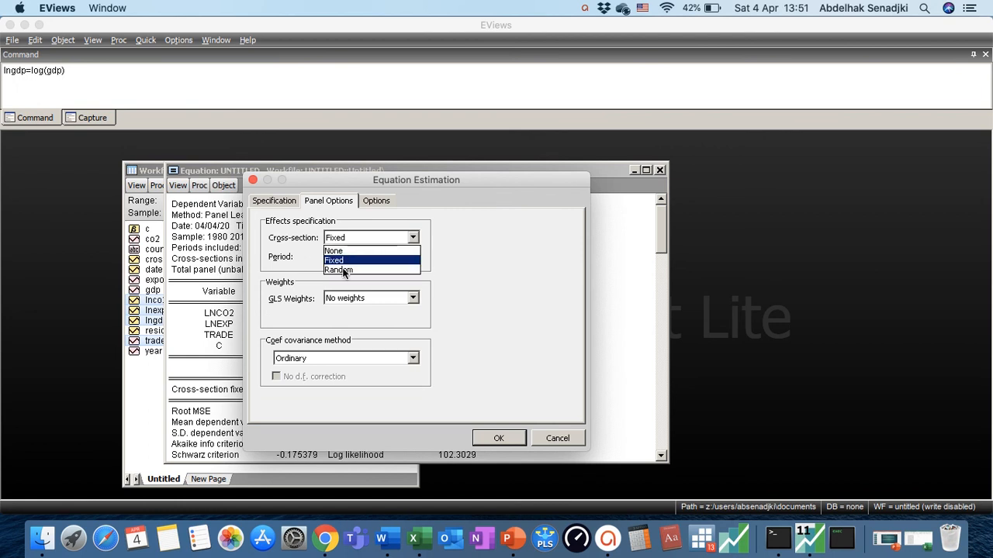
{"action": "left_click", "coordinate": [345, 269]}
{"action": "left_click", "coordinate": [493, 441]}
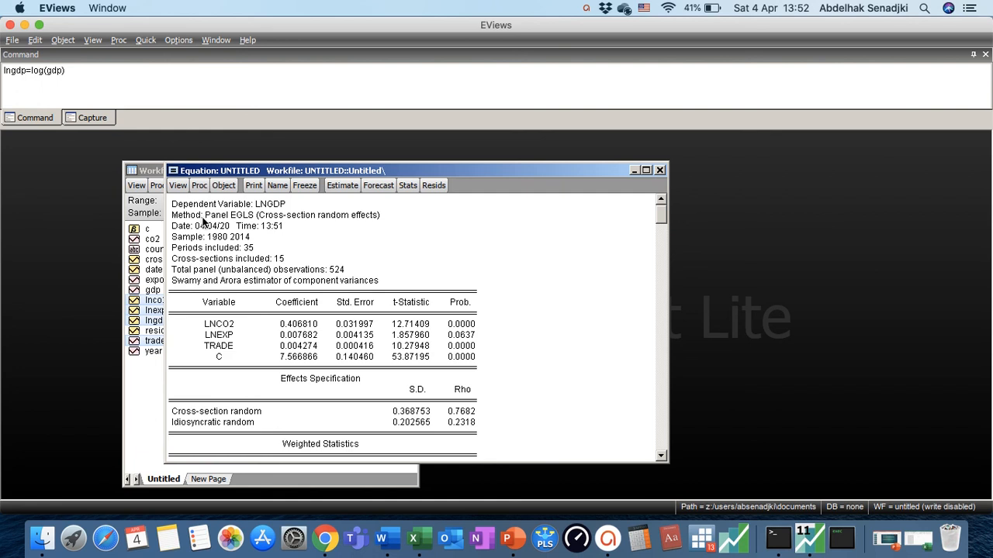
{"action": "left_click", "coordinate": [179, 185]}
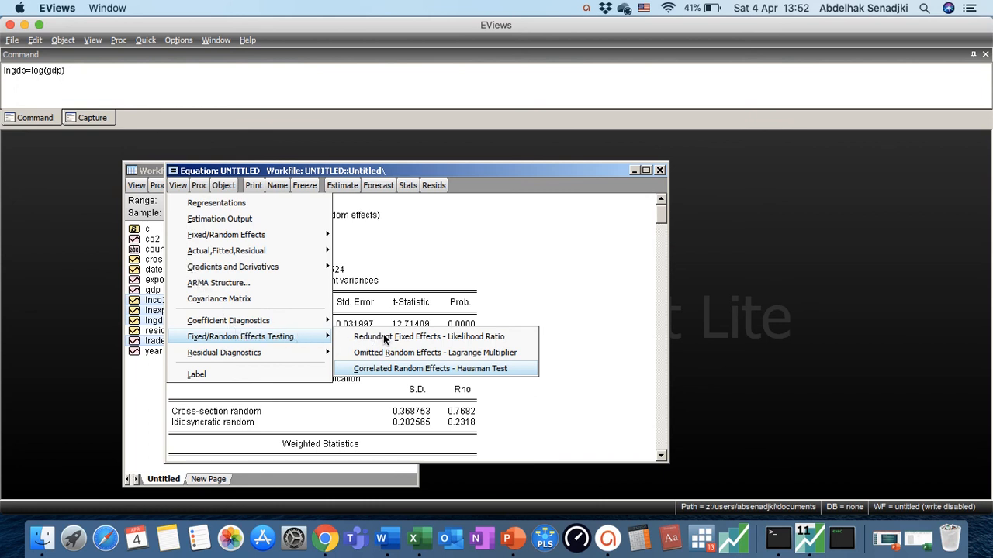
{"action": "left_click", "coordinate": [445, 371]}
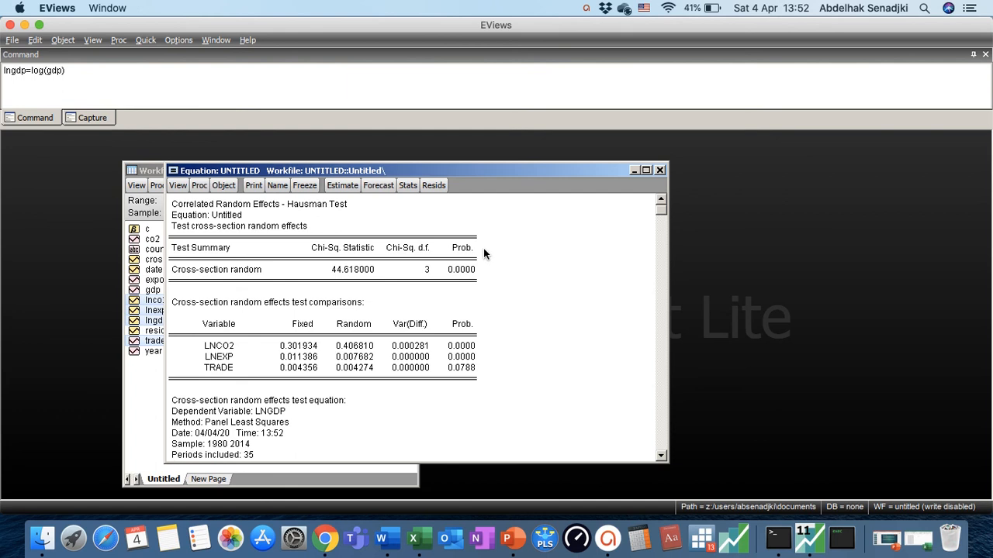
Switch the equation's cross-section effects from random back to fixed and estimate it again
{"action": "left_click", "coordinate": [341, 186]}
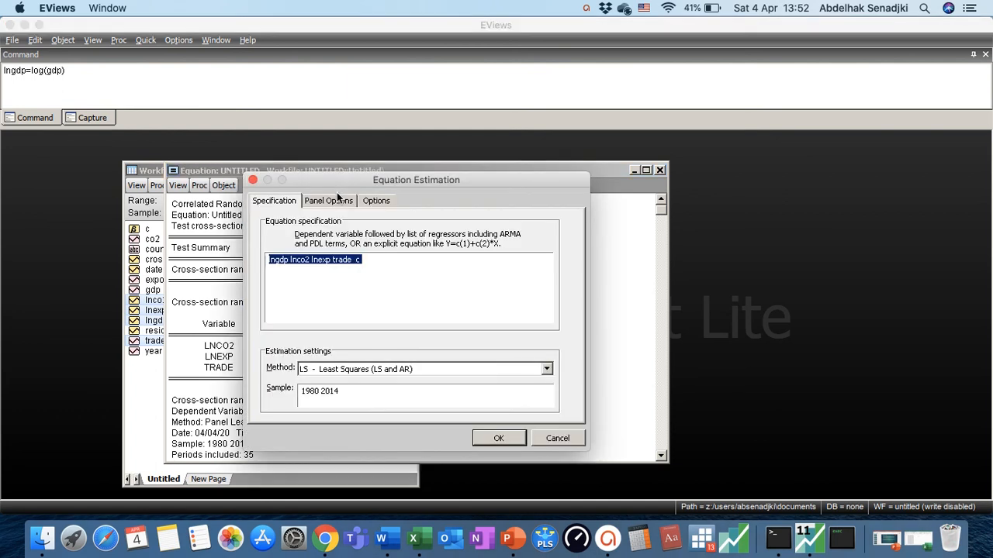
{"action": "left_click", "coordinate": [339, 202]}
{"action": "left_click", "coordinate": [352, 237]}
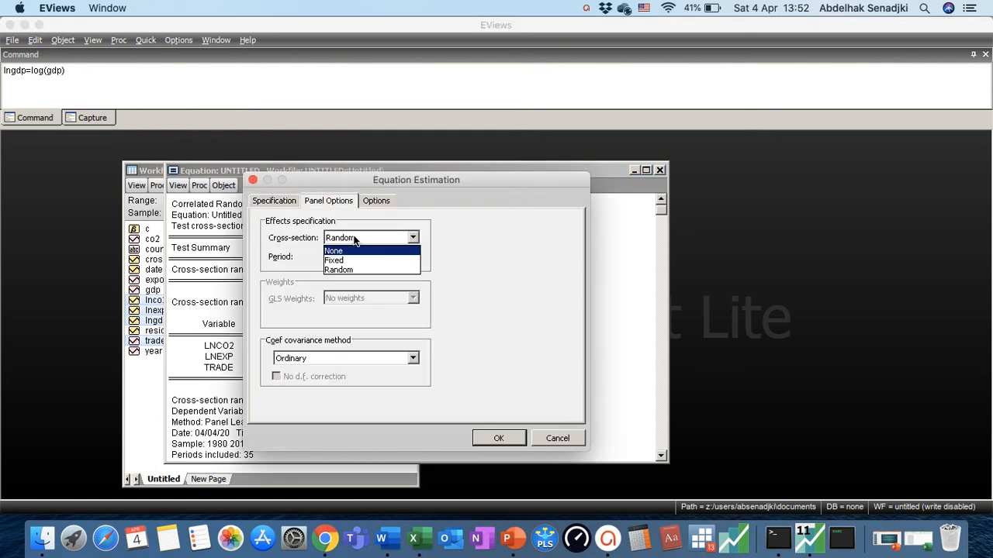
{"action": "left_click", "coordinate": [351, 261]}
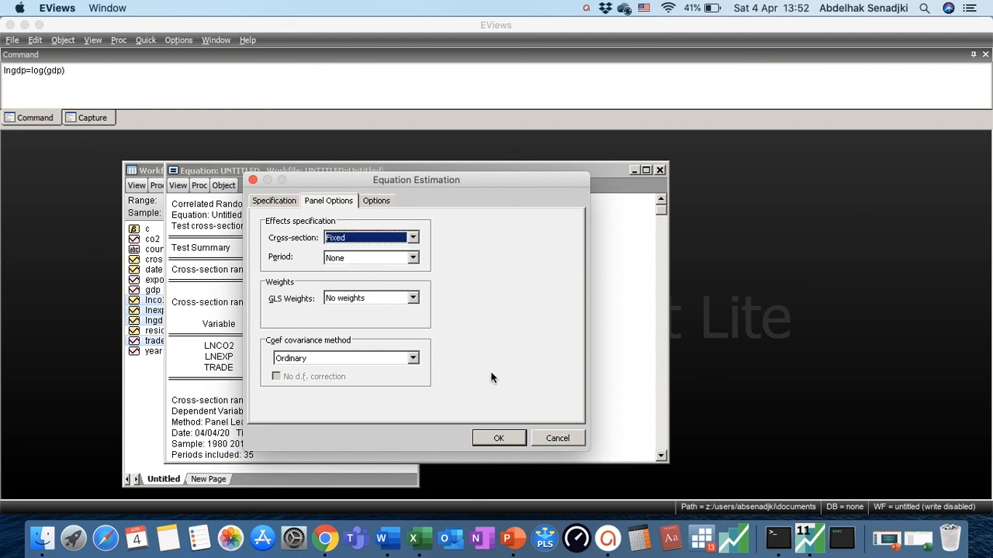
{"action": "left_click", "coordinate": [499, 436]}
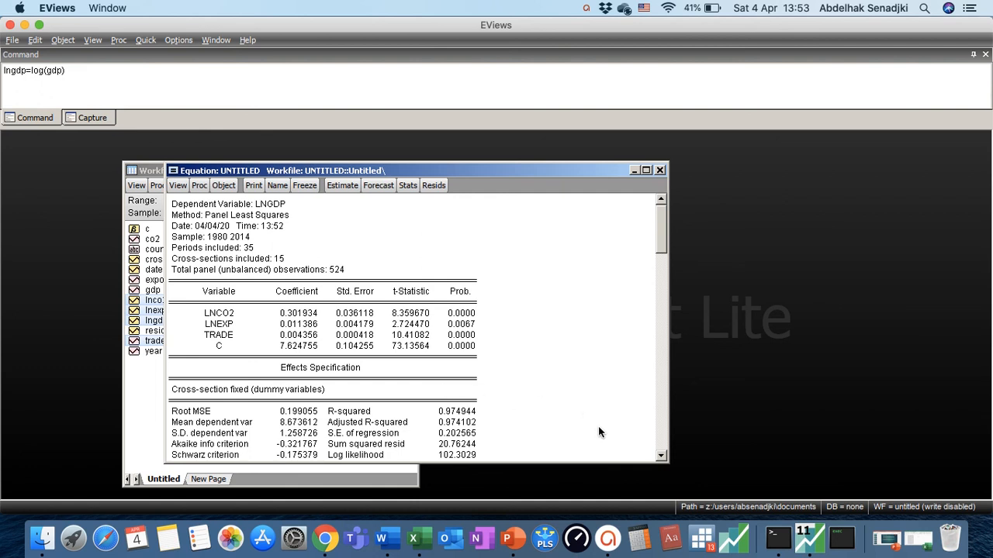
Make the equation window taller and move it higher to view the fixed-effects output down to its last statistics
{"action": "left_click_drag", "start_coordinate": [602, 463], "coordinate": [596, 480]}
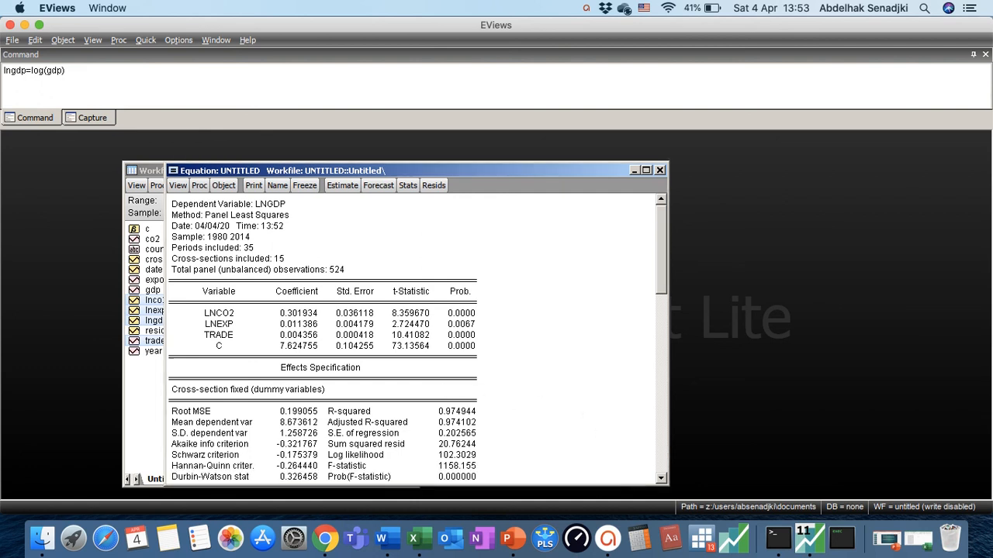
{"action": "left_click_drag", "start_coordinate": [514, 172], "coordinate": [510, 148]}
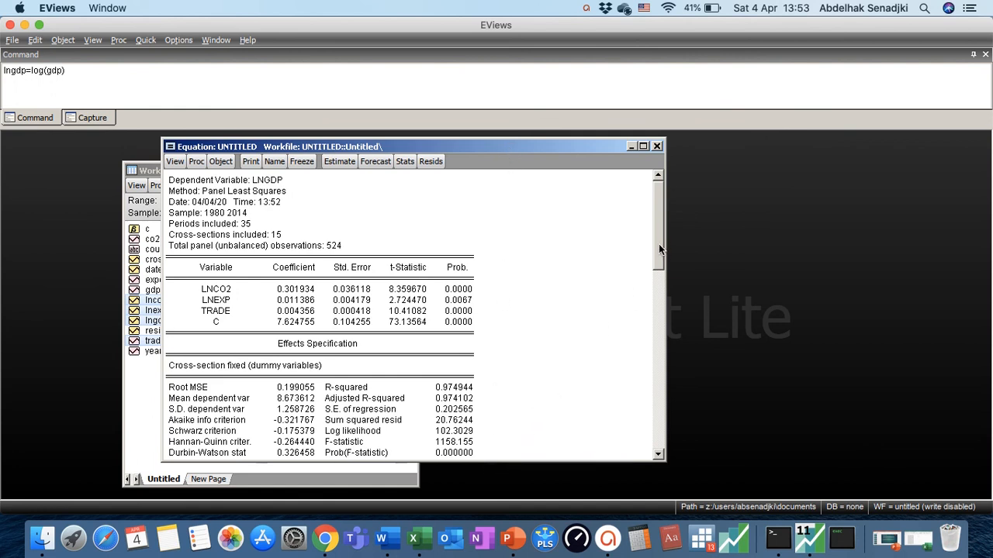
{"action": "left_click_drag", "start_coordinate": [658, 244], "coordinate": [660, 355]}
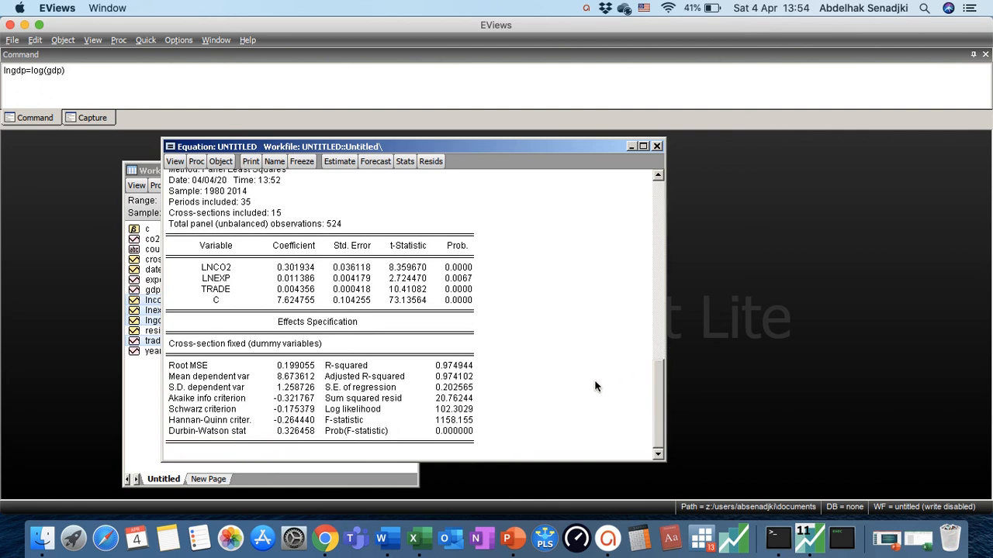